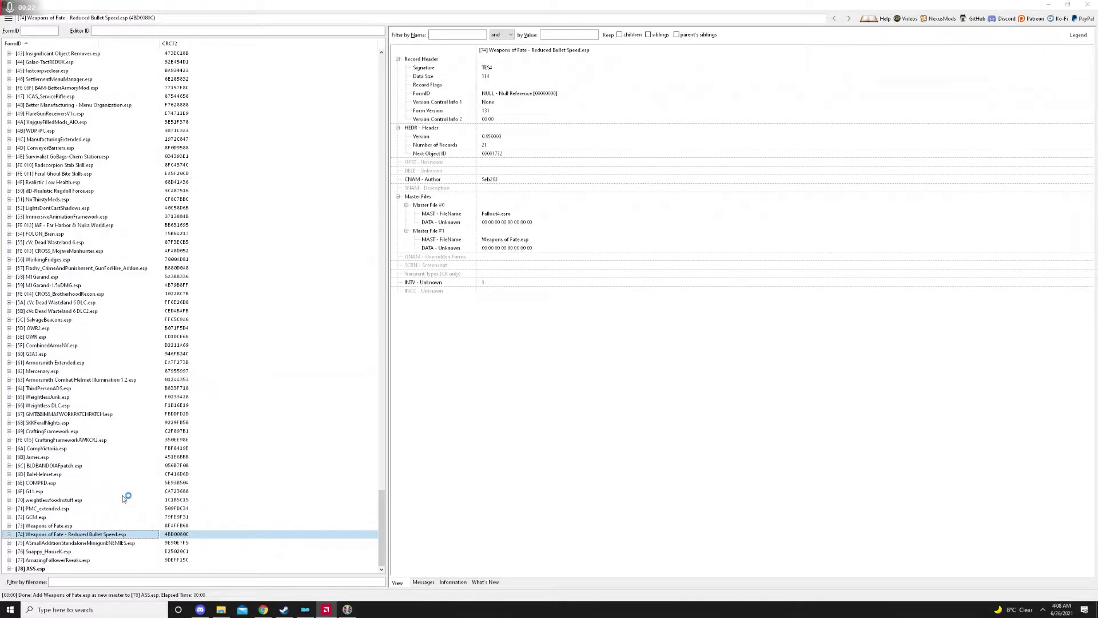
# Compare the Projectile10mm record's type, gravity, speed and range in Weapons of Fate - Reduced Bullet Speed.esp with the other plugins' versions
pyautogui.click(9, 535)
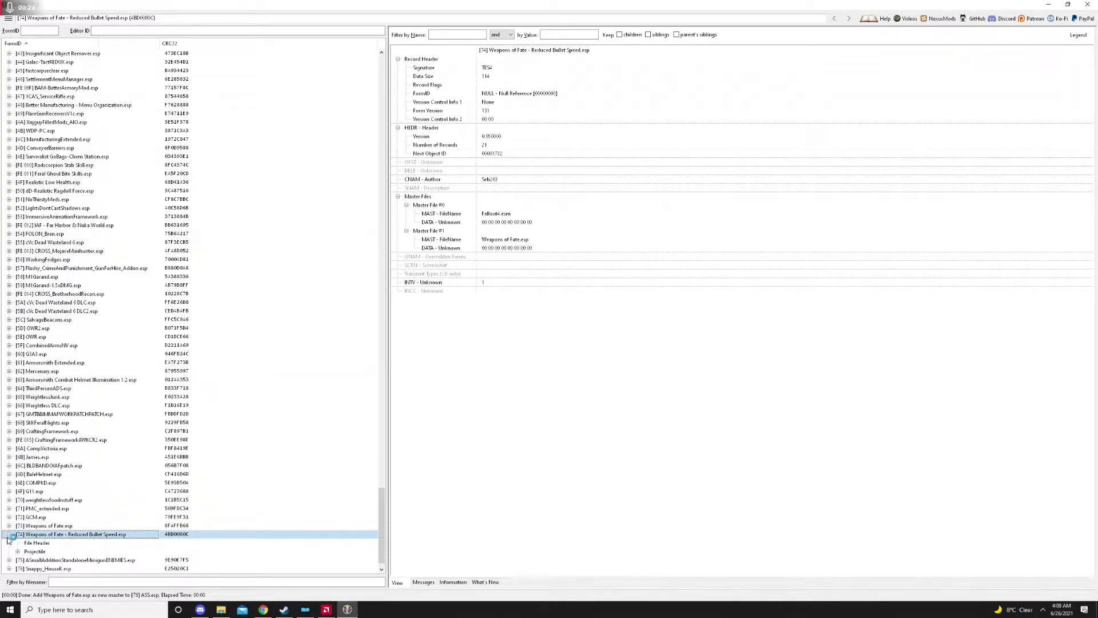
pyautogui.click(18, 551)
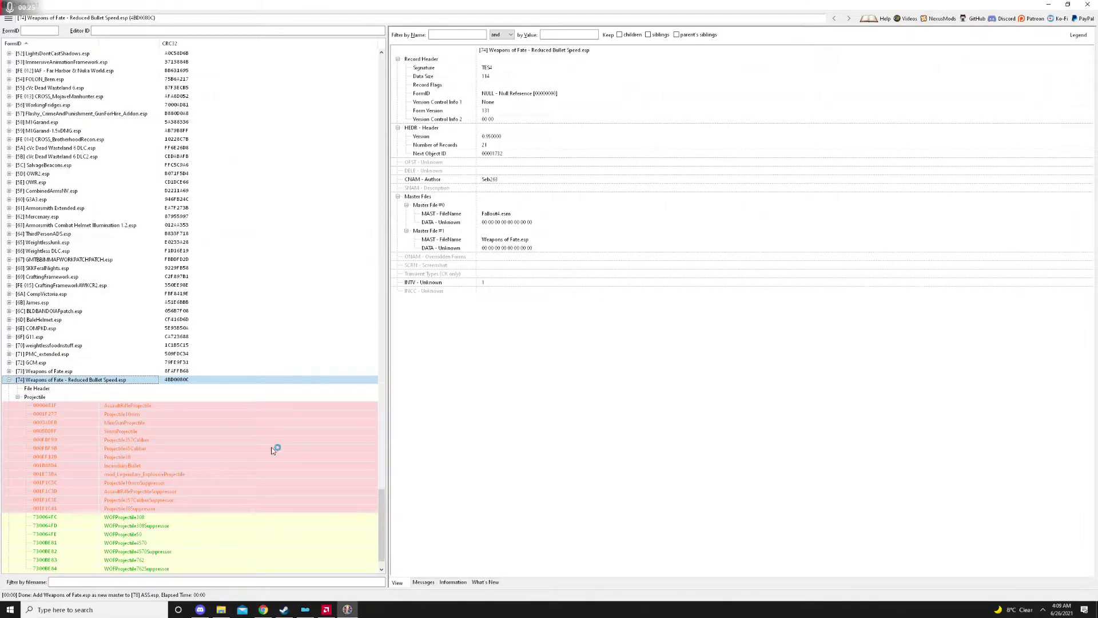
pyautogui.click(143, 414)
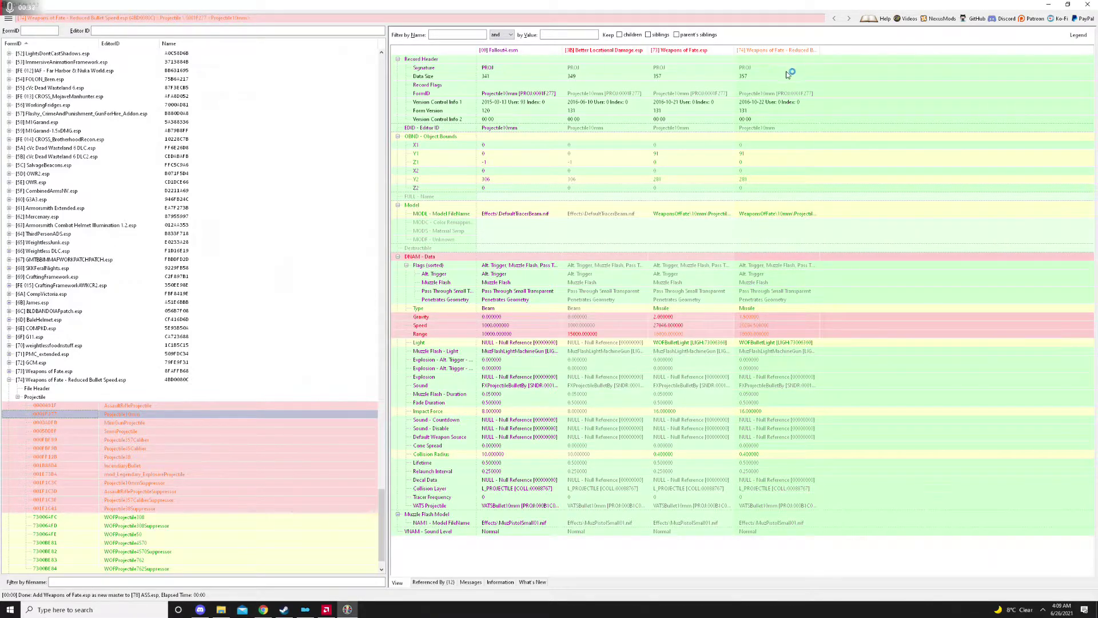
pyautogui.click(778, 309)
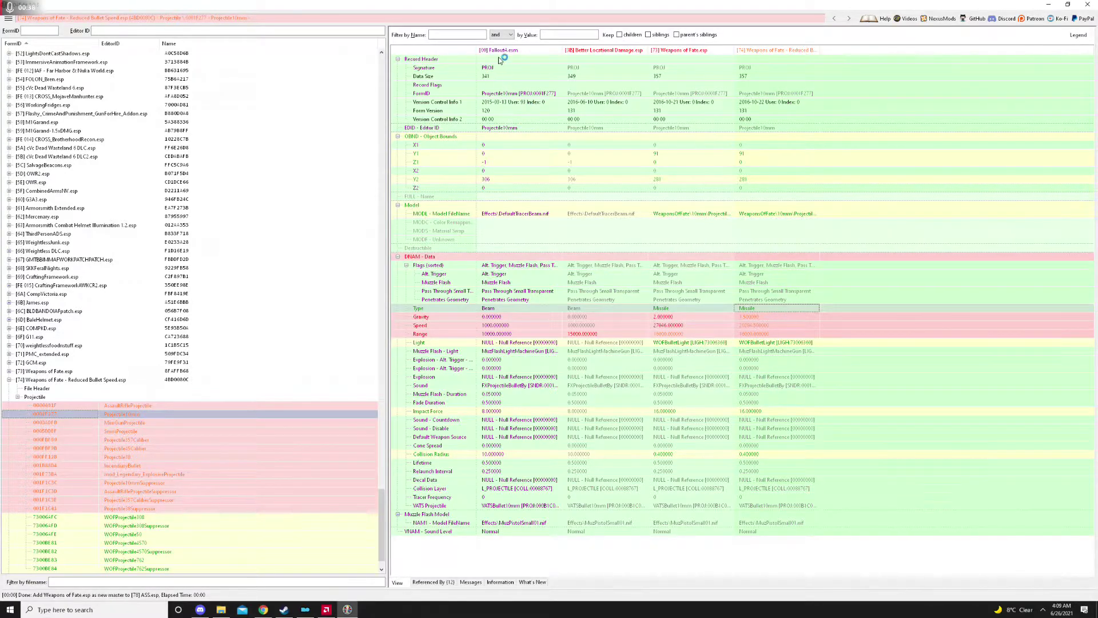
pyautogui.click(522, 69)
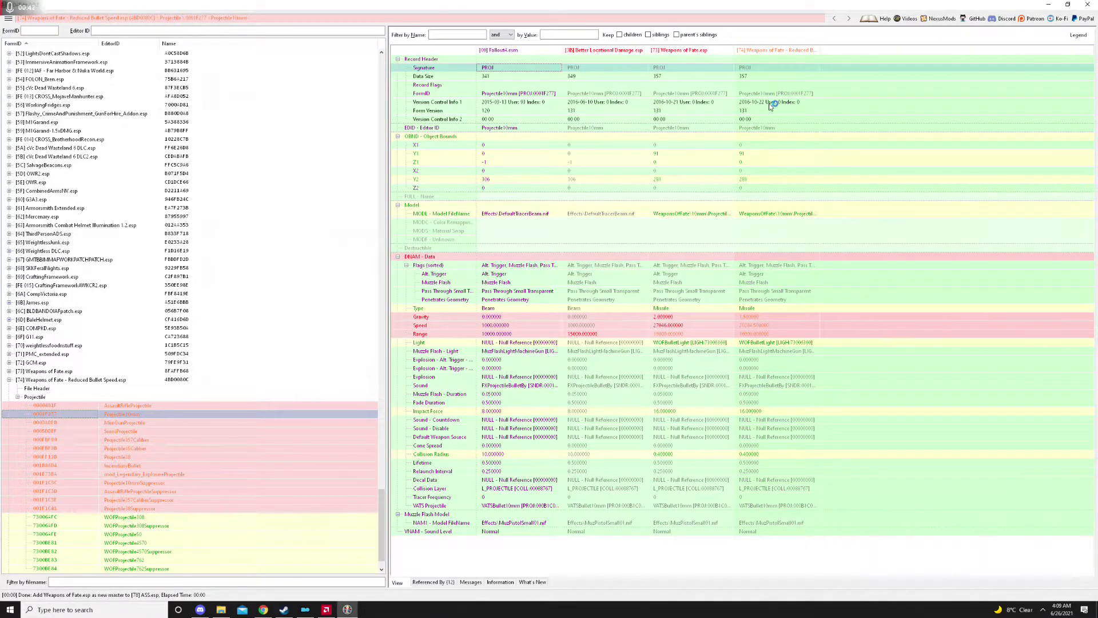
pyautogui.click(799, 61)
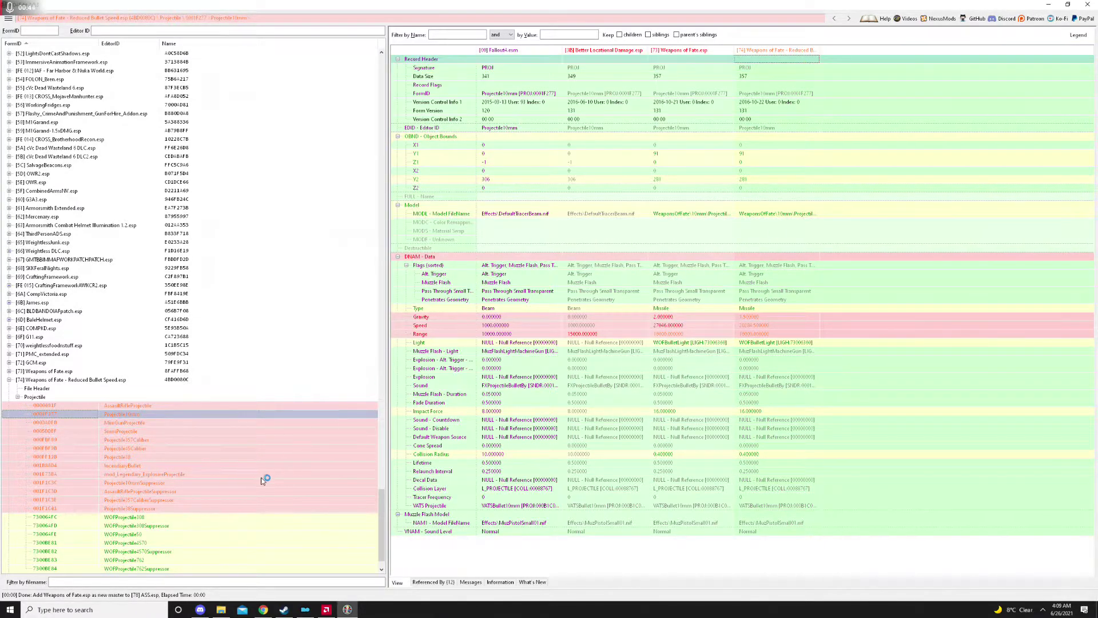
pyautogui.scroll(-2, 266, 480)
pyautogui.click(518, 59)
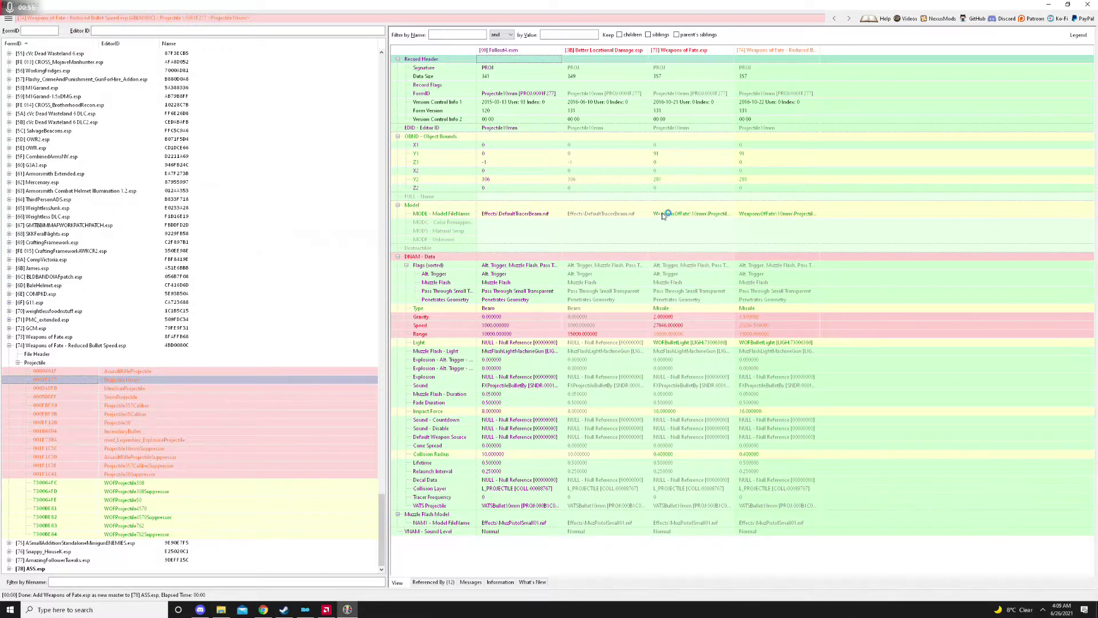
pyautogui.click(9, 346)
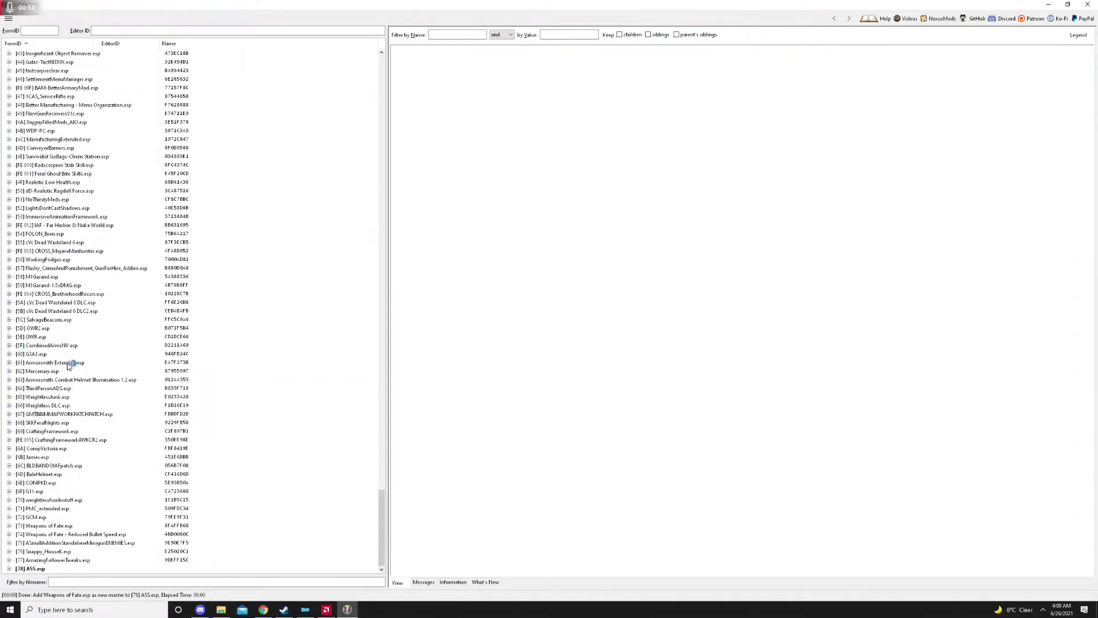
# Inspect the projectile assigned to the ASSround ammunition record in ASS.esp
pyautogui.click(10, 569)
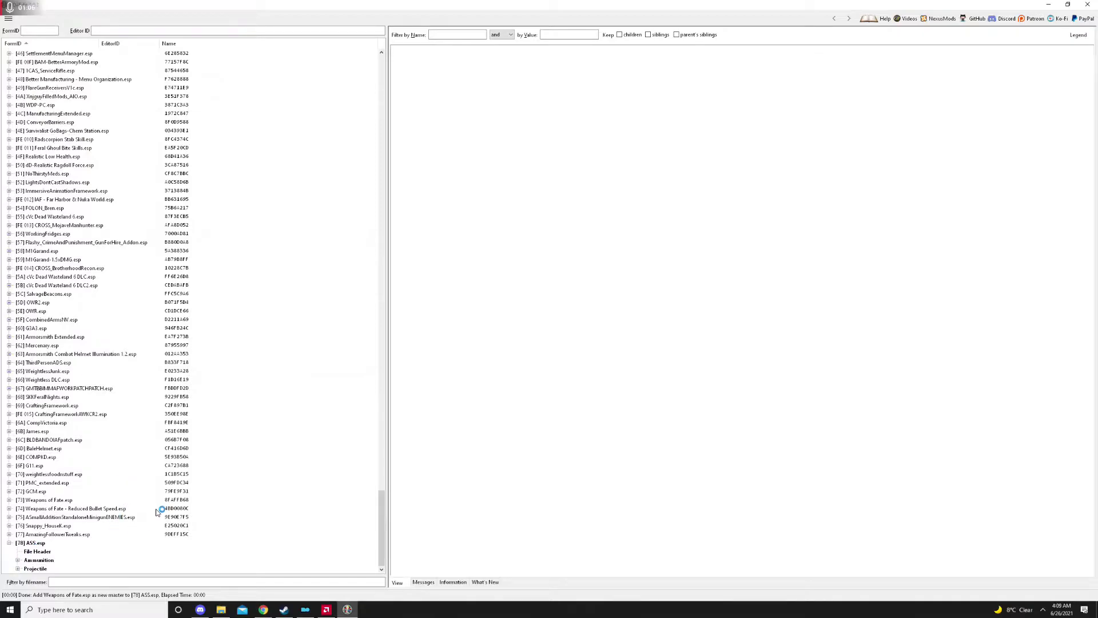
pyautogui.click(17, 560)
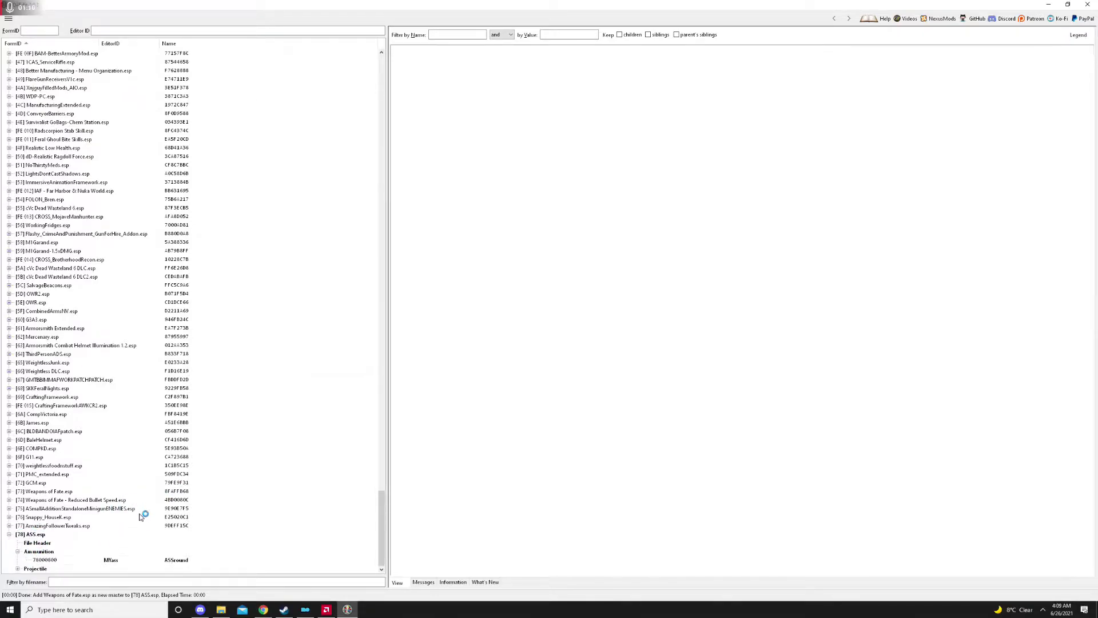
pyautogui.click(138, 560)
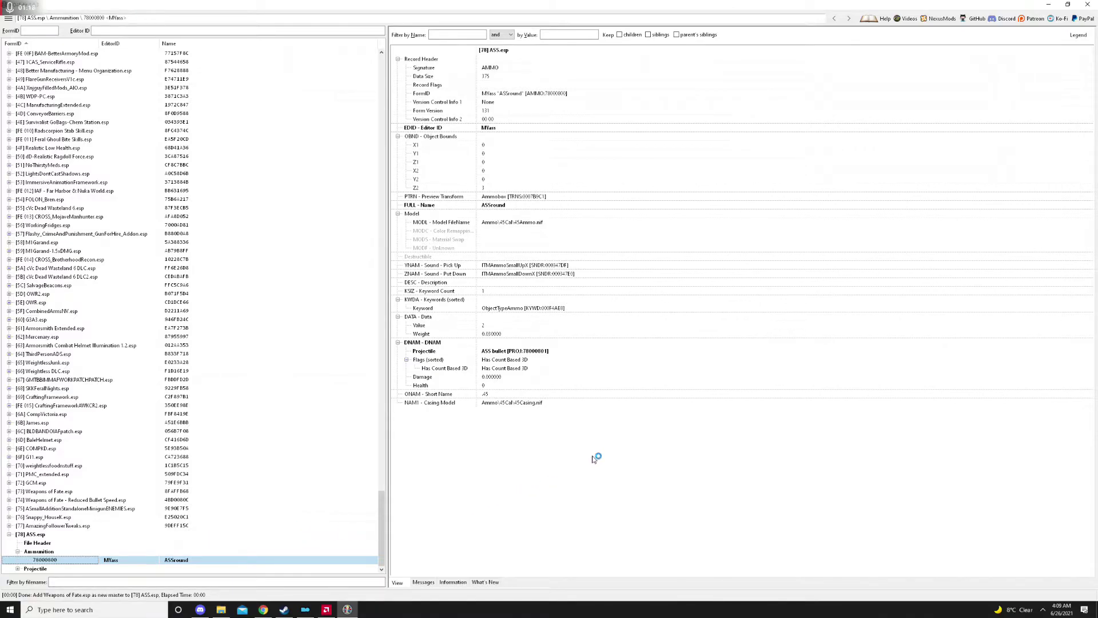
pyautogui.click(502, 343)
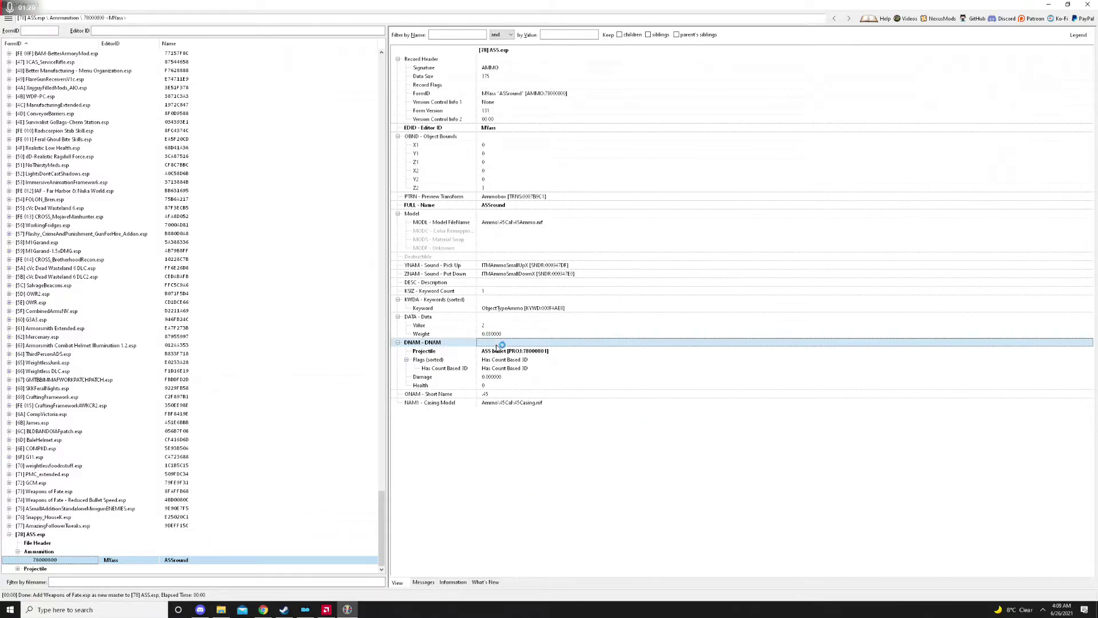
pyautogui.click(504, 352)
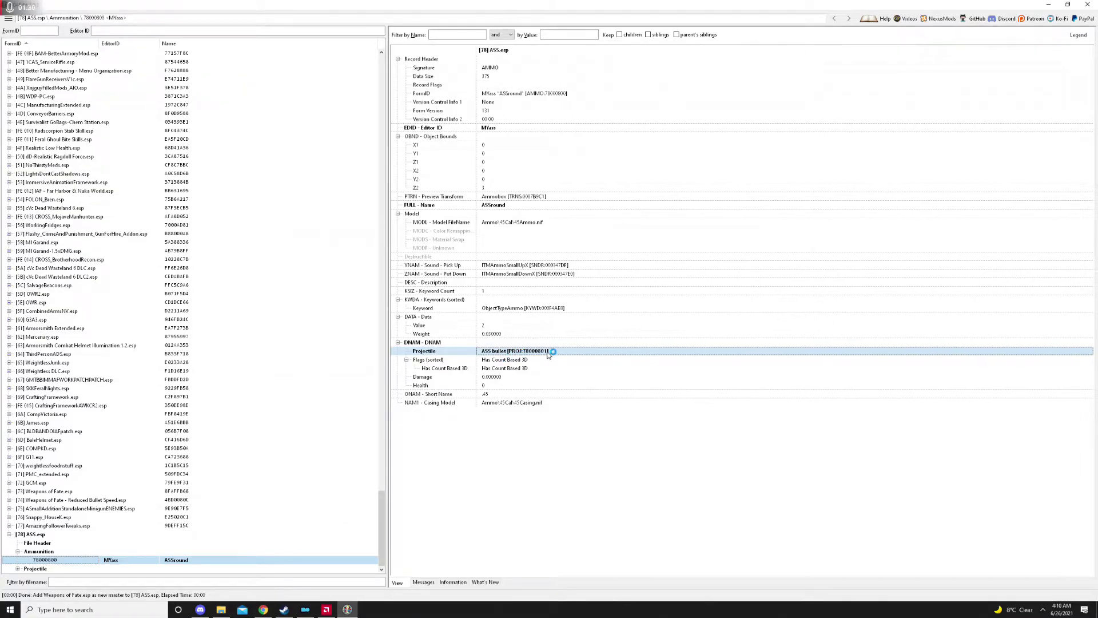
# Set the Type of the ASS bullet projectile in ASS.esp to Missile and review its range and speed fields
pyautogui.click(18, 569)
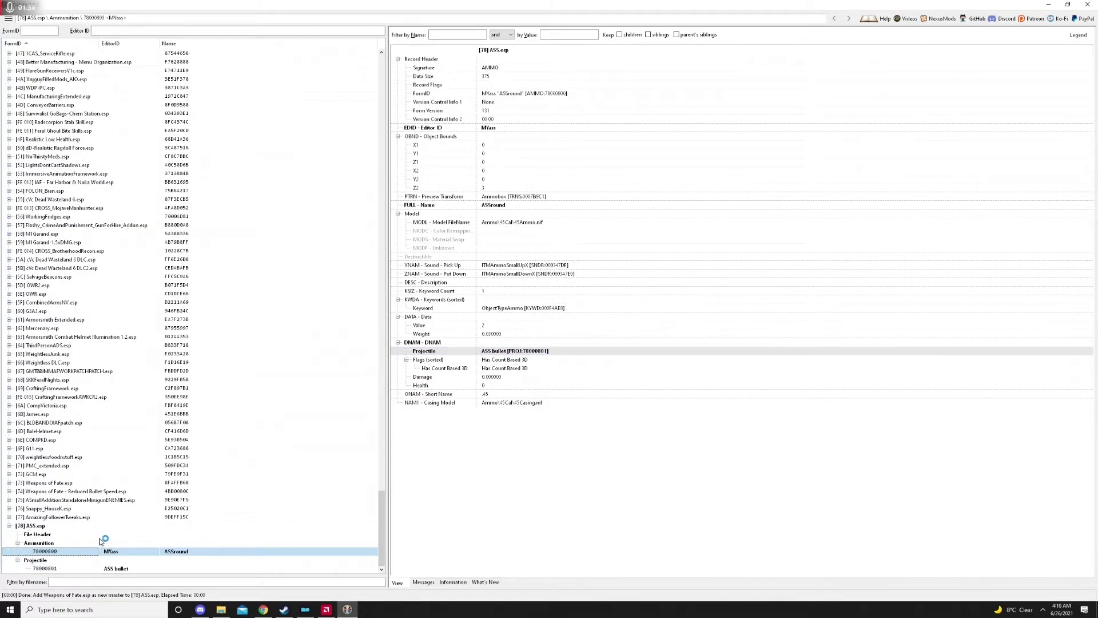
pyautogui.click(125, 568)
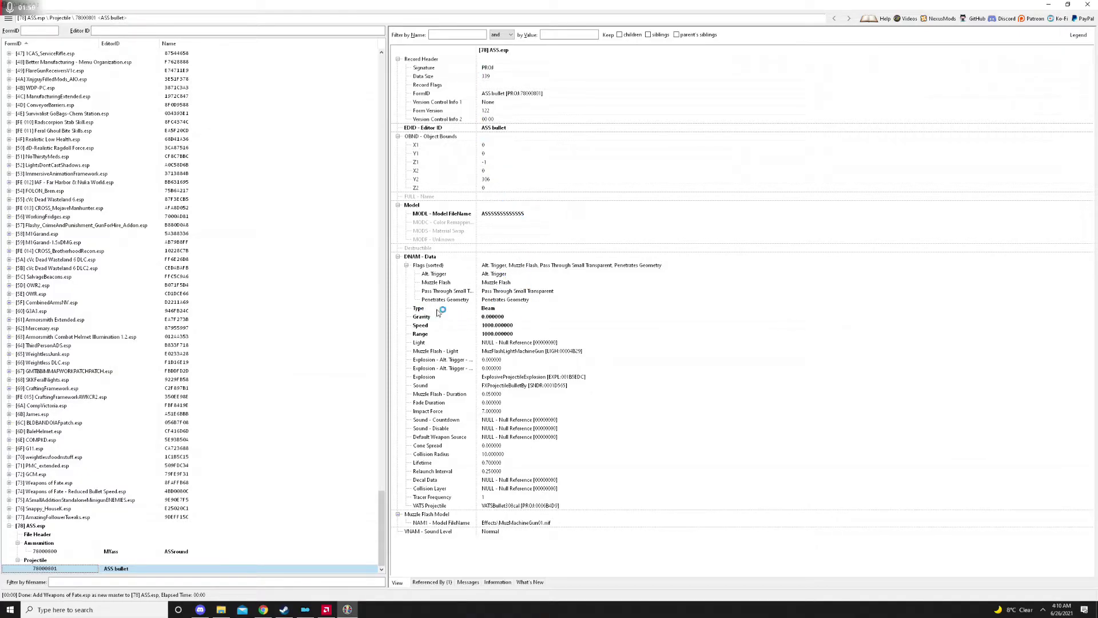
pyautogui.click(514, 309)
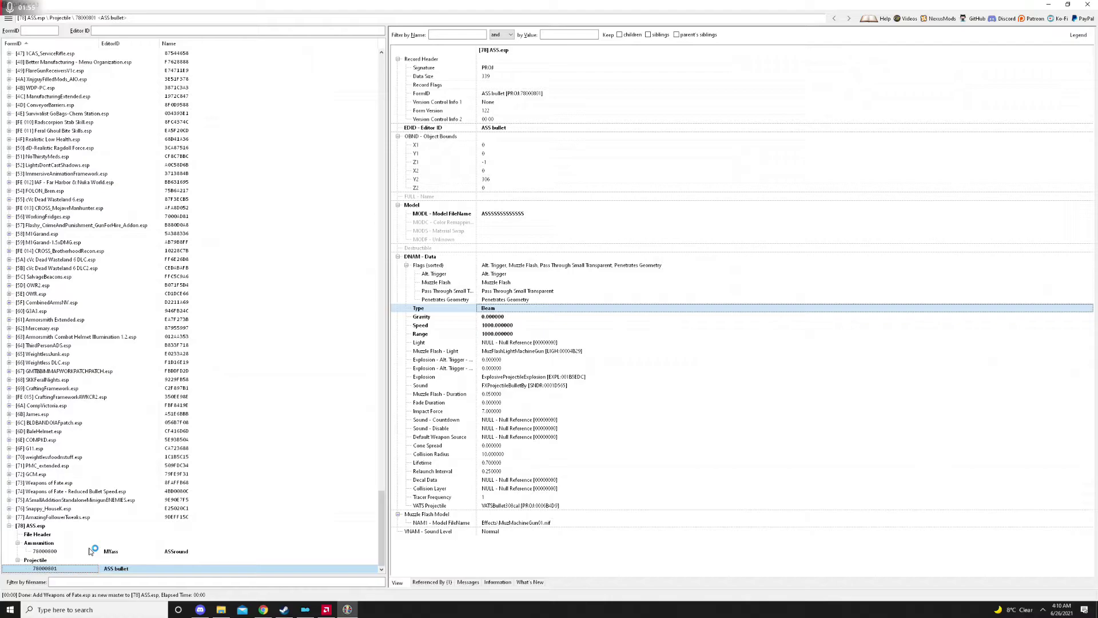
pyautogui.doubleClick(505, 311)
pyautogui.write('MiSSIL')
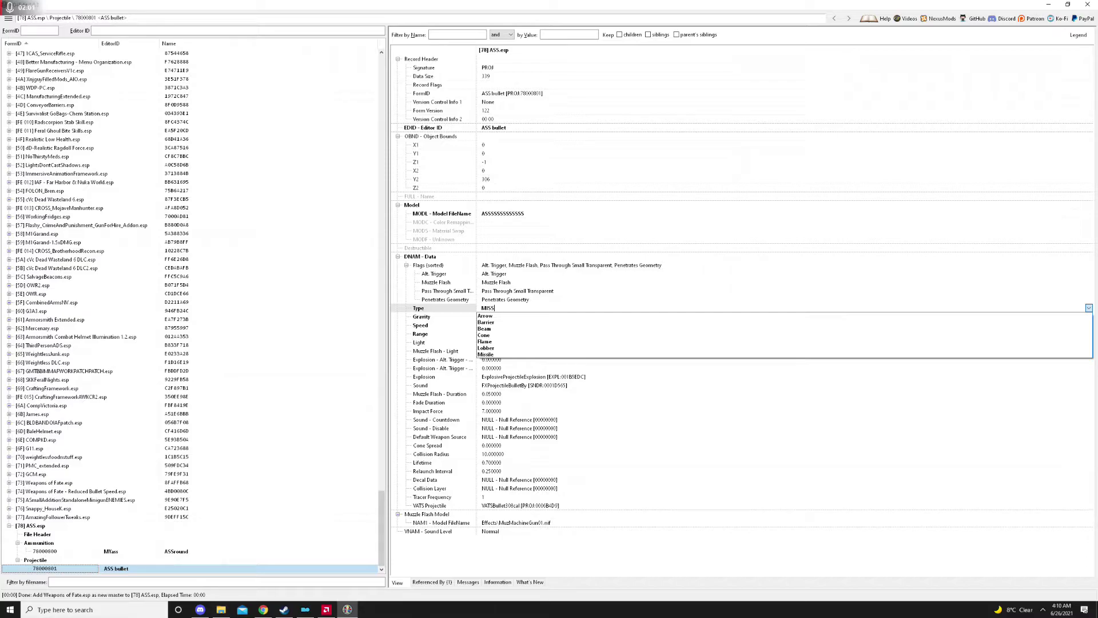
pyautogui.press('Down')
pyautogui.press('Down')
pyautogui.press('Down')
pyautogui.press('Down')
pyautogui.press('Down')
pyautogui.press('Down')
pyautogui.press('Down')
pyautogui.press('Return')
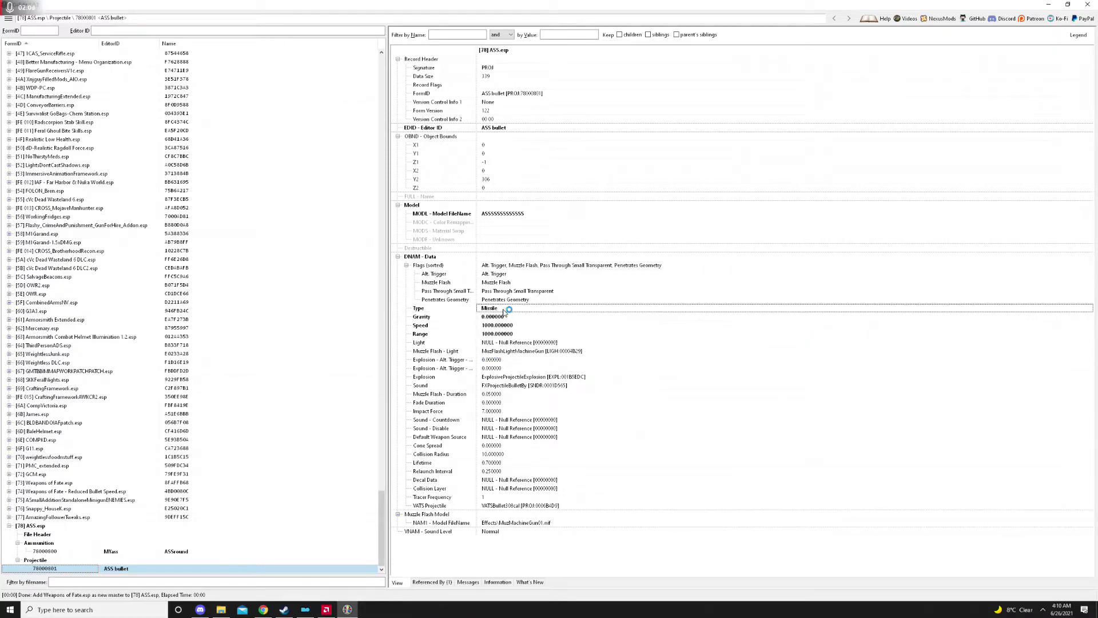
pyautogui.click(577, 318)
pyautogui.click(588, 335)
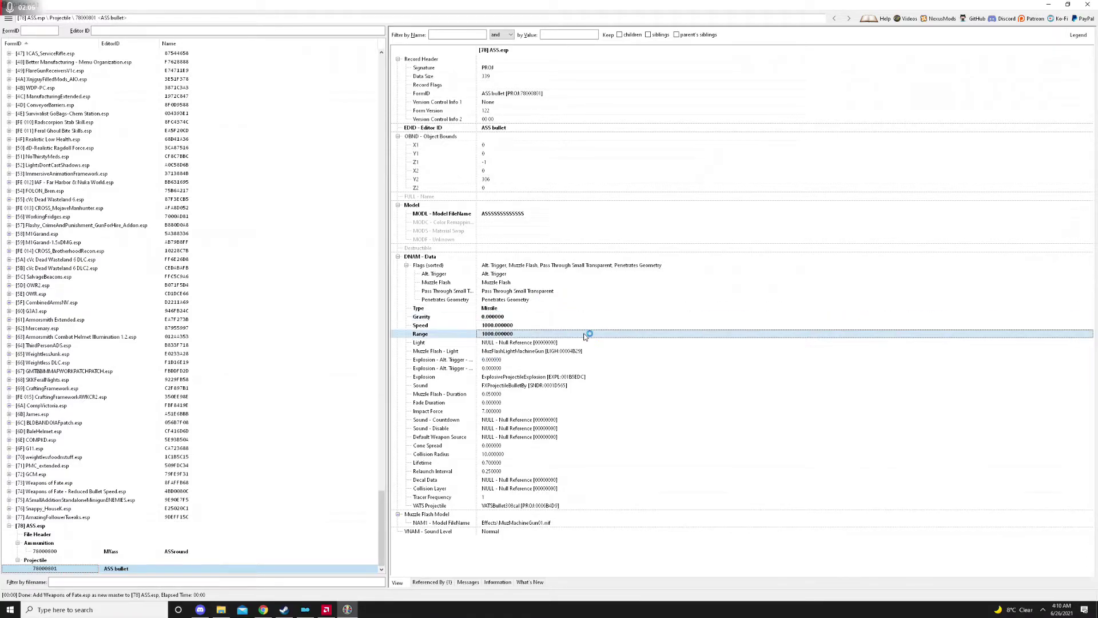
pyautogui.click(566, 324)
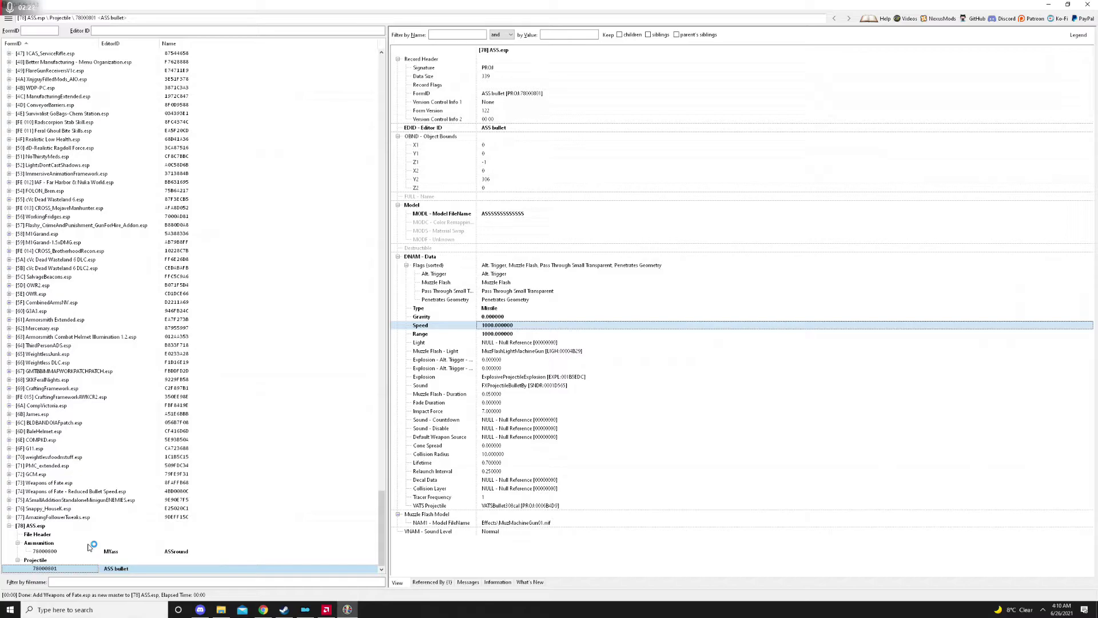
# Check the ASSround ammunition's projectile reference and compare it with AssaultRifleProjectile and Projectile10mm in Weapons of Fate - Reduced Bullet Speed.esp
pyautogui.click(131, 552)
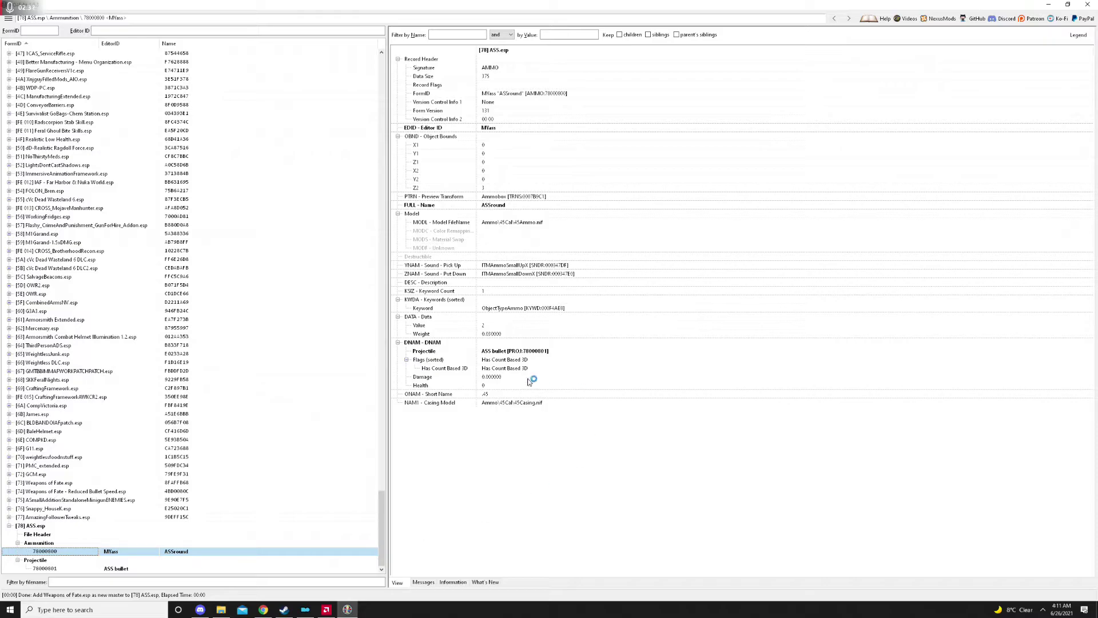
pyautogui.click(563, 353)
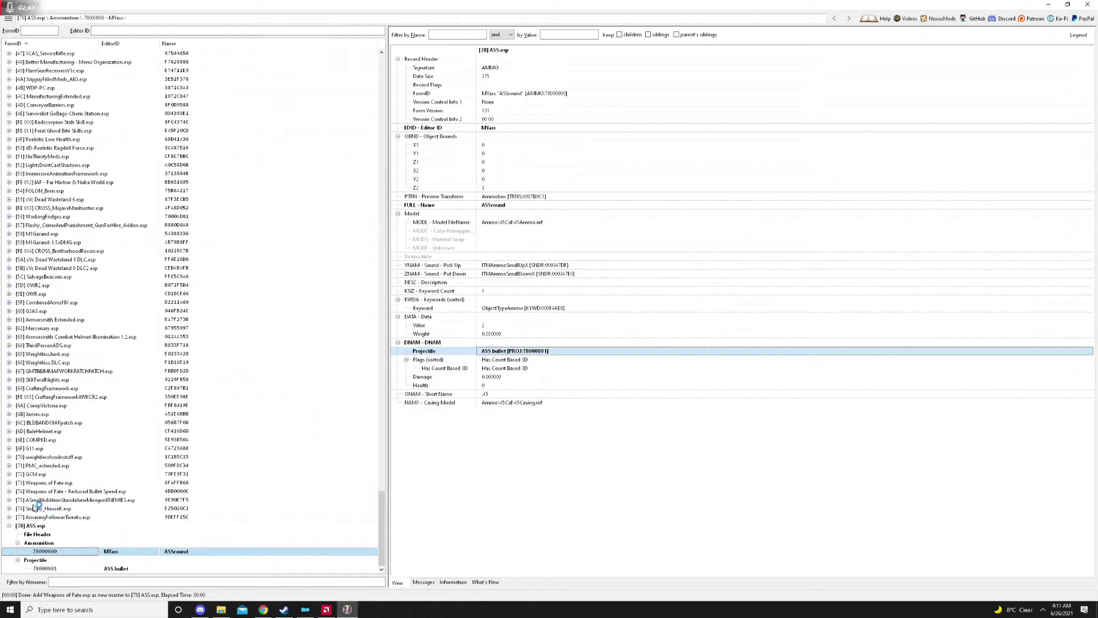
pyautogui.click(8, 492)
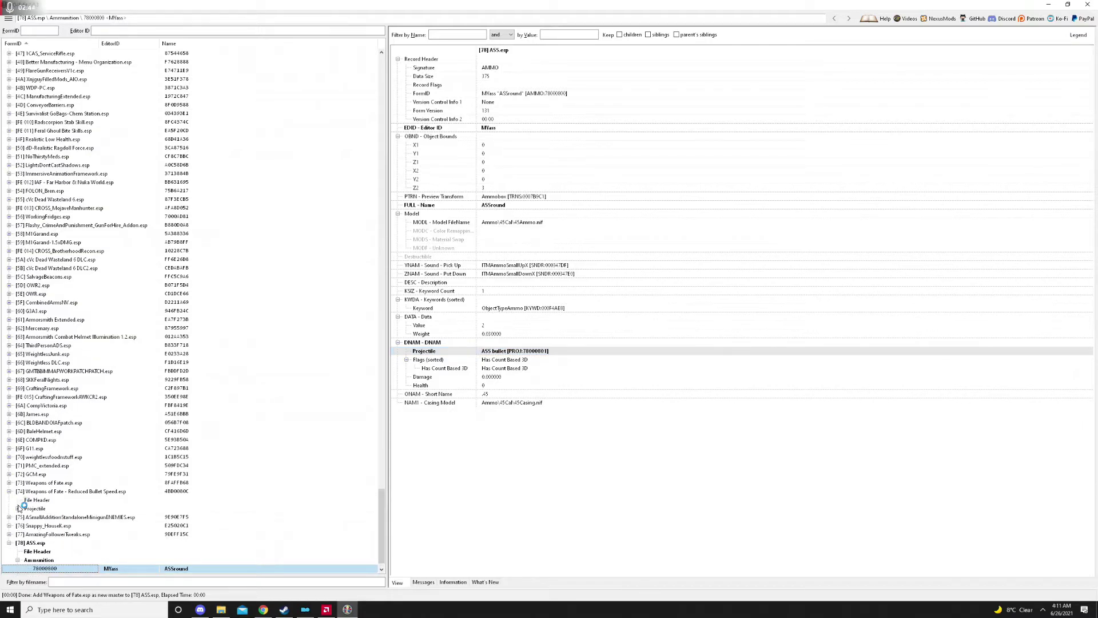
pyautogui.click(19, 509)
pyautogui.scroll(-2, 166, 504)
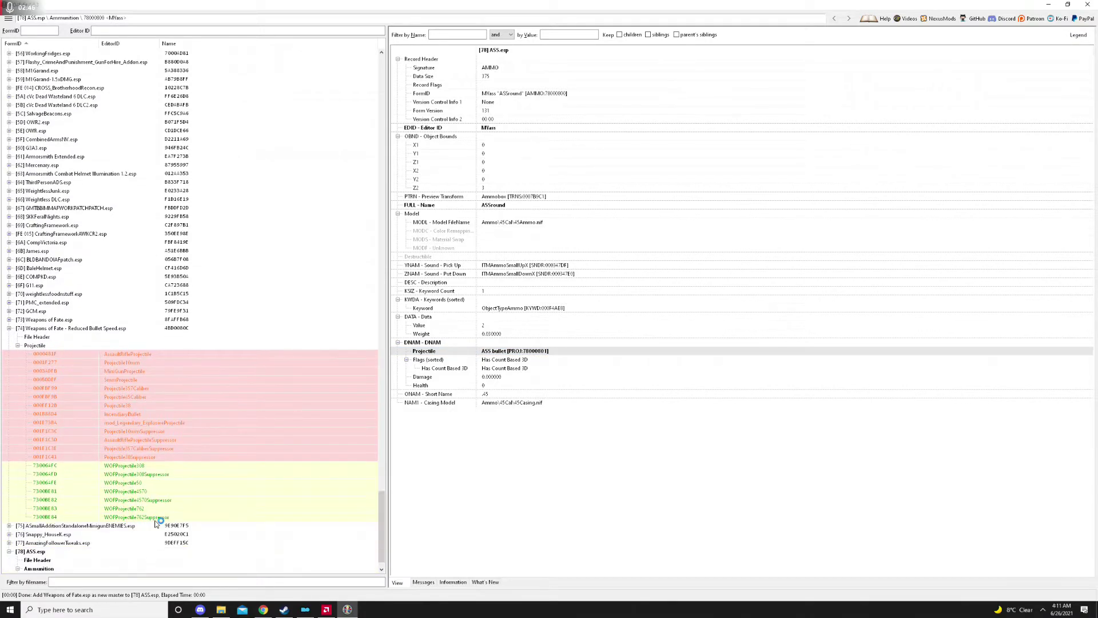
pyautogui.click(161, 364)
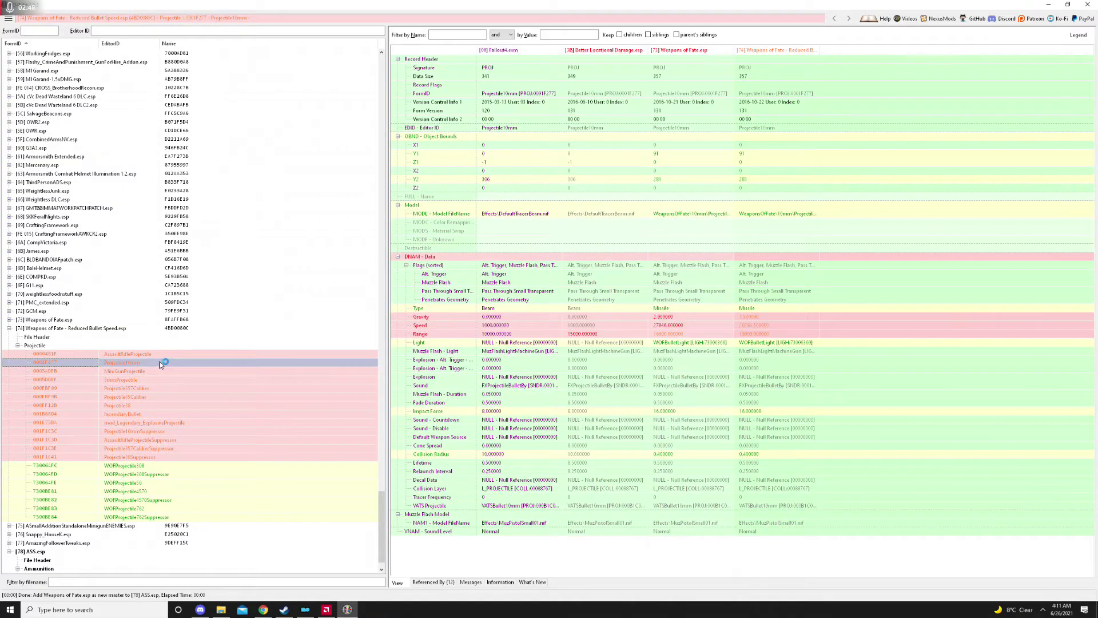
pyautogui.click(153, 355)
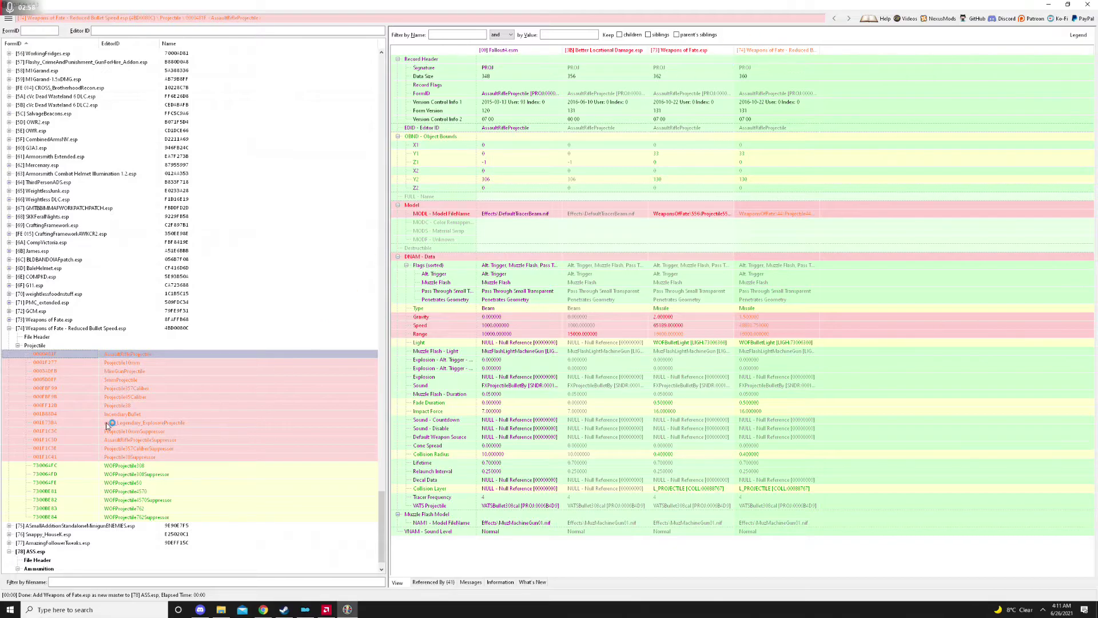
pyautogui.click(169, 363)
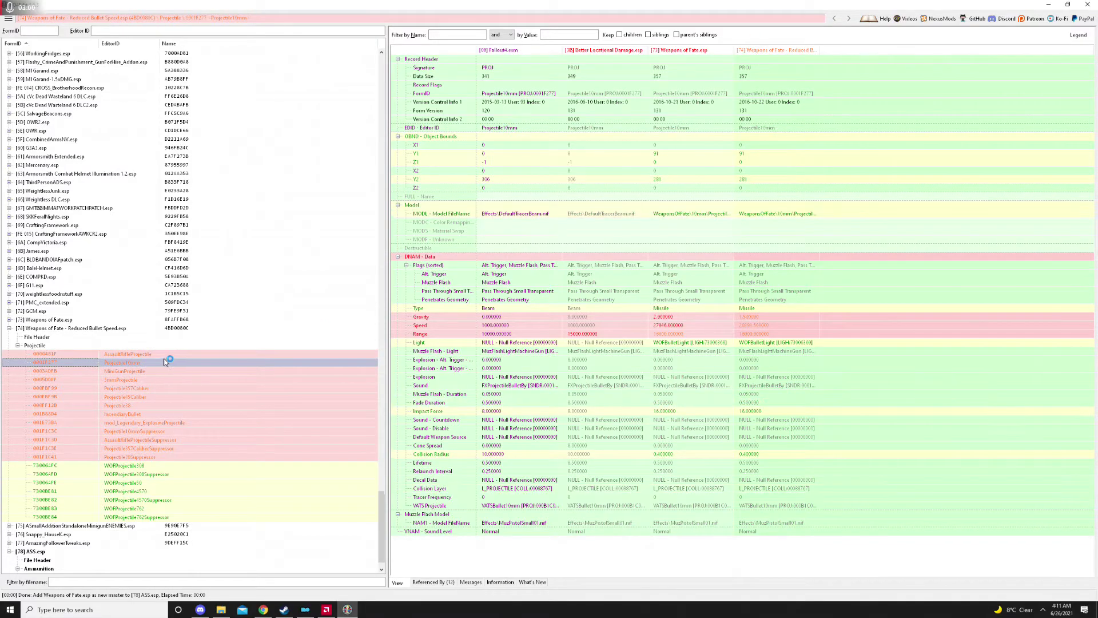
pyautogui.click(161, 356)
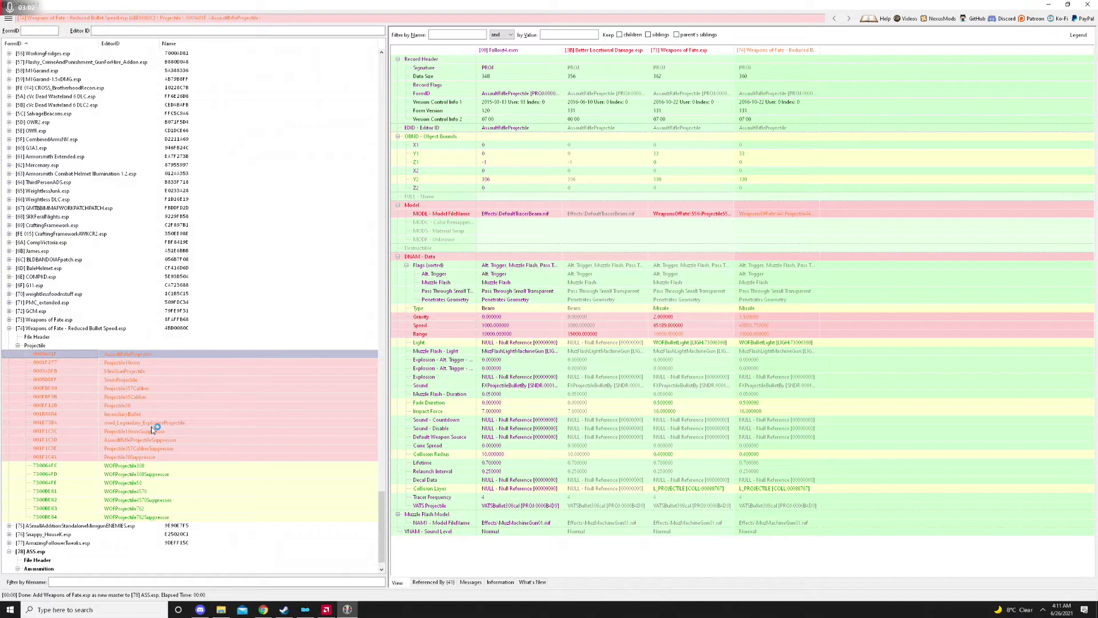
pyautogui.scroll(-1, 150, 426)
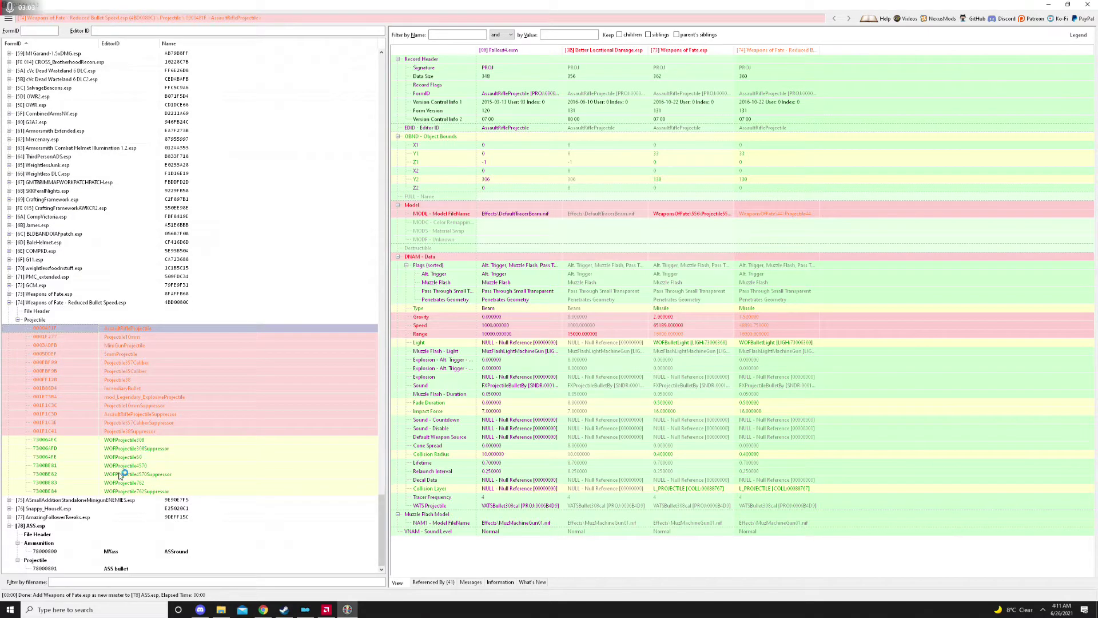
# Set the Projectile of the ASSround ammunition record in ASS.esp to AssaultRifleProjectile
pyautogui.click(114, 552)
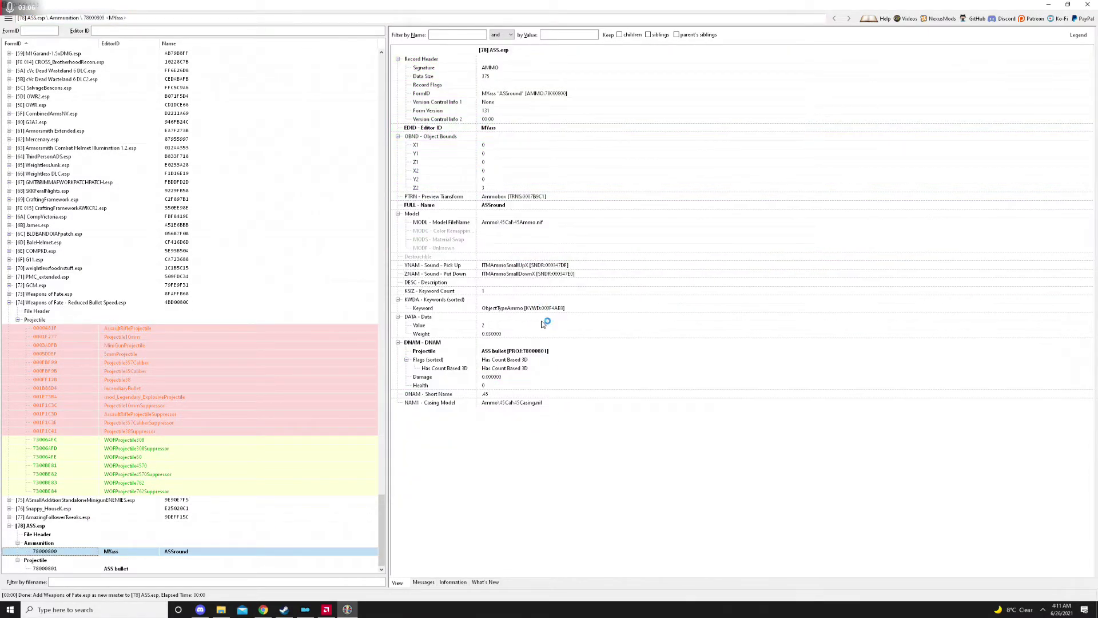
pyautogui.doubleClick(531, 354)
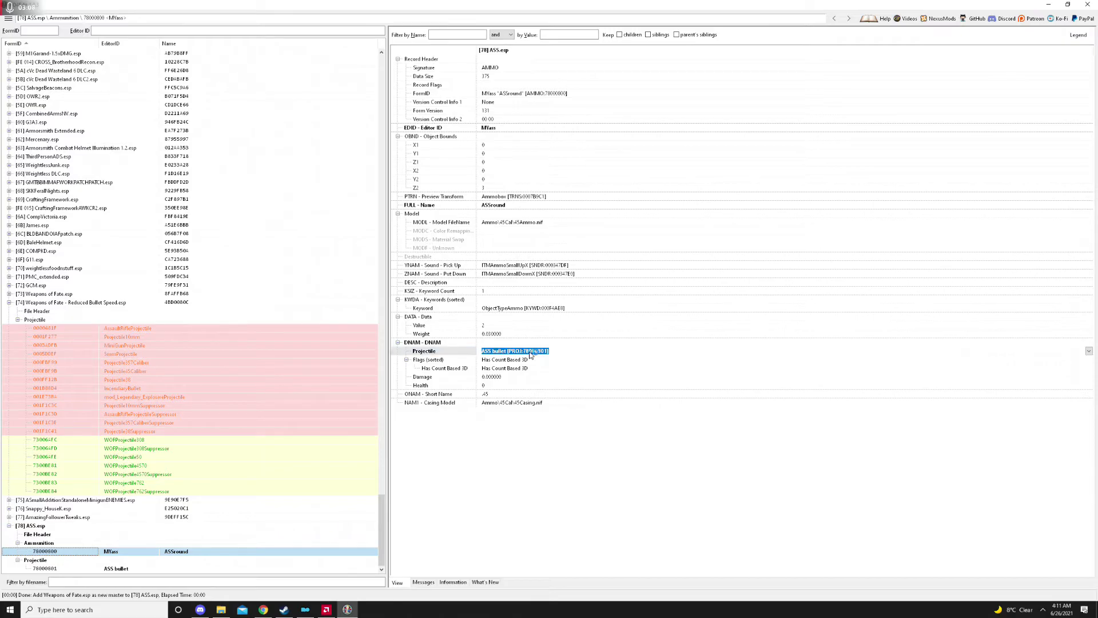
pyautogui.write('A')
pyautogui.press('Return')
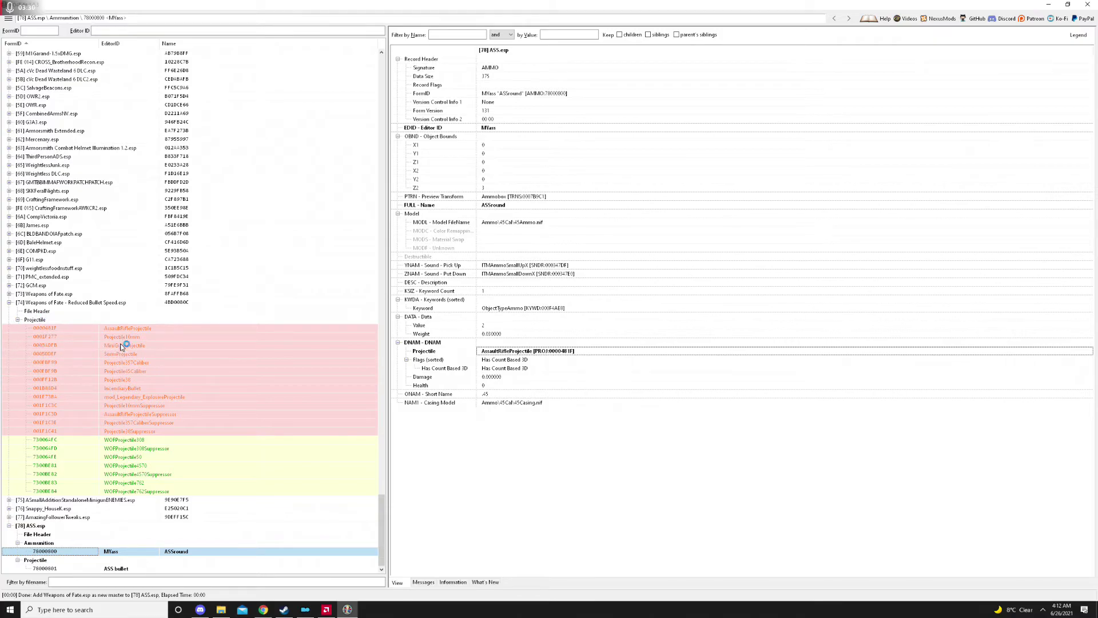
# Examine which projectiles the .300 AAC Blackout and 9x19mm Parabellum ammunition records in CombinedArmsNV.esp use
pyautogui.scroll(2, 123, 346)
pyautogui.scroll(1, 100, 212)
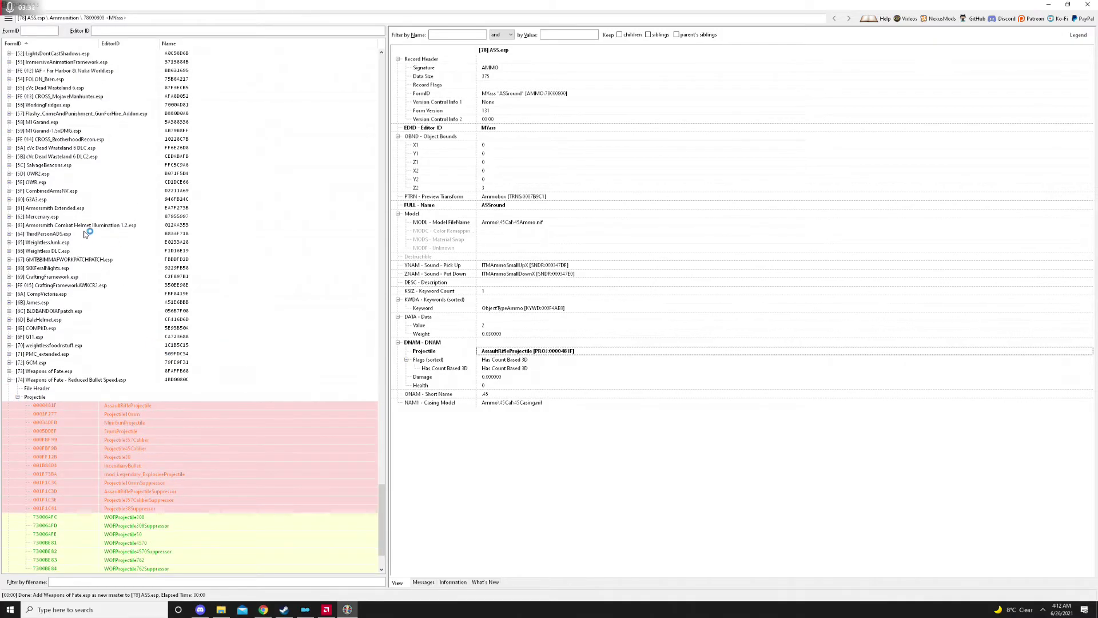
pyautogui.scroll(1, 87, 232)
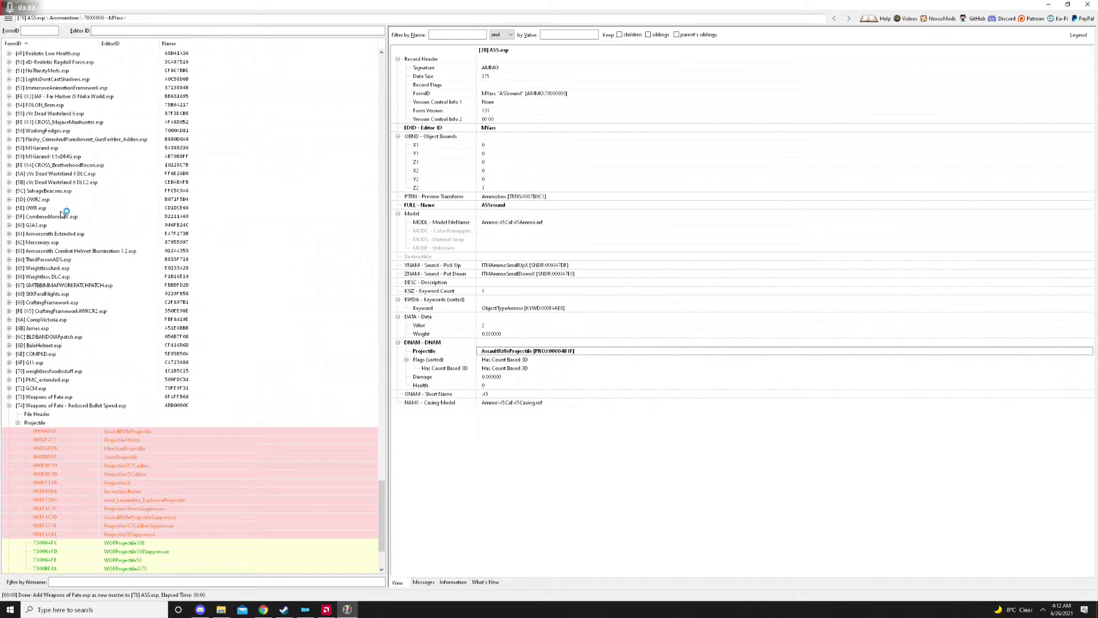
pyautogui.doubleClick(18, 216)
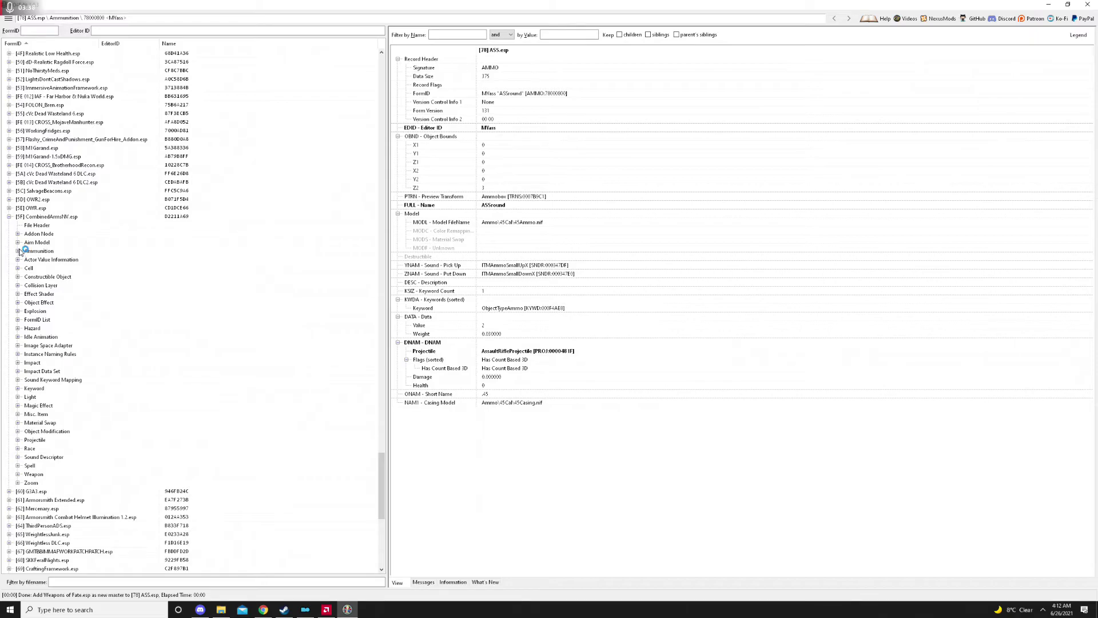
pyautogui.click(18, 250)
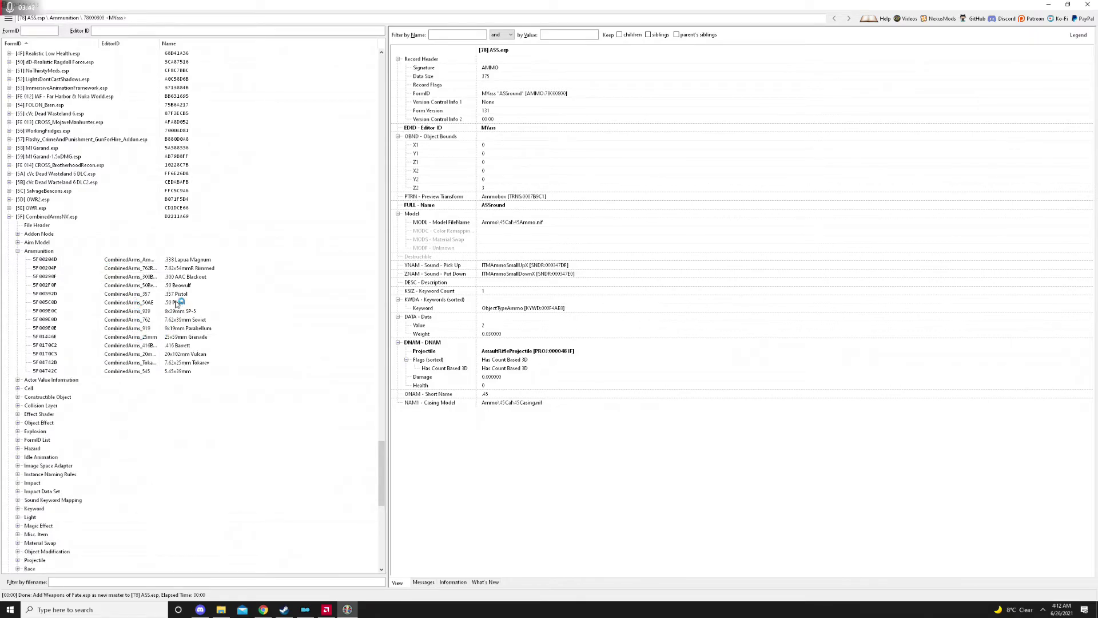
pyautogui.click(205, 277)
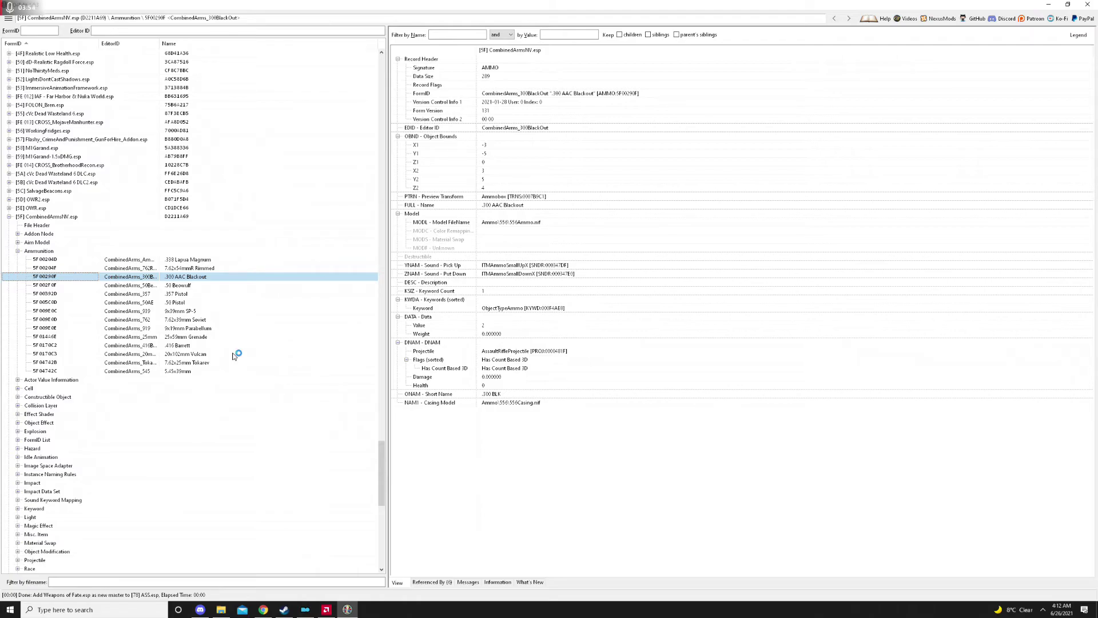
pyautogui.click(232, 329)
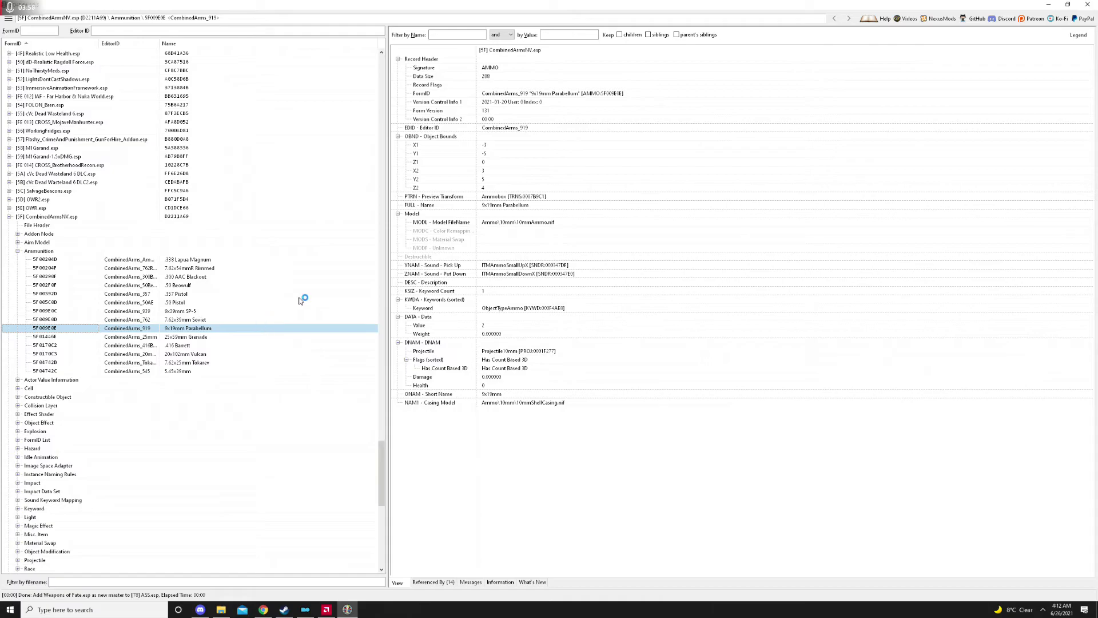
pyautogui.click(9, 216)
pyautogui.scroll(-5, 218, 353)
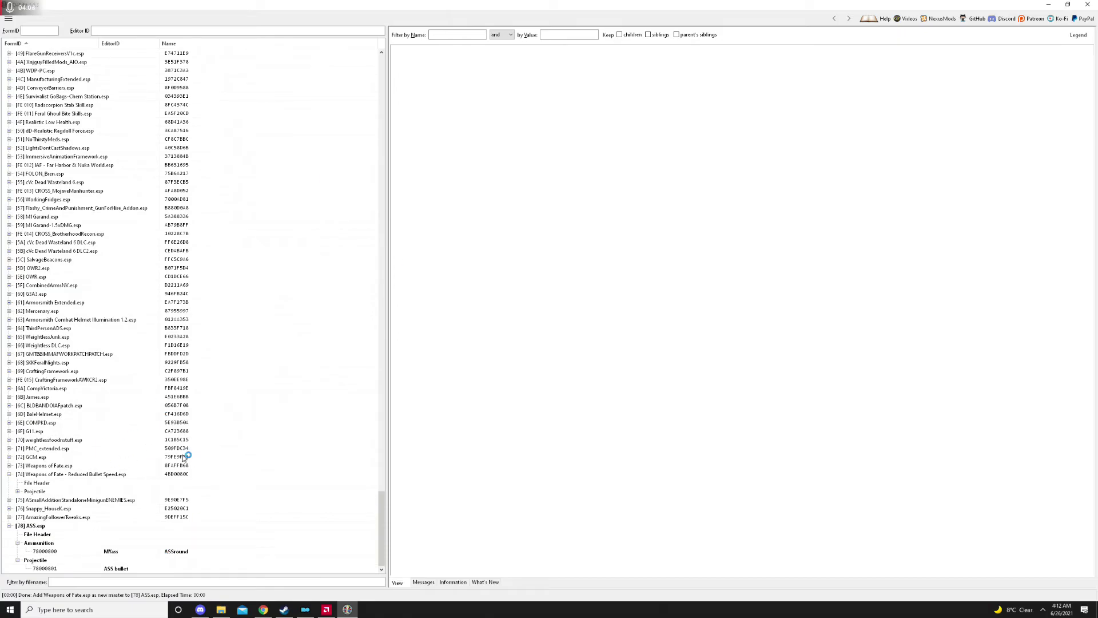
pyautogui.click(9, 526)
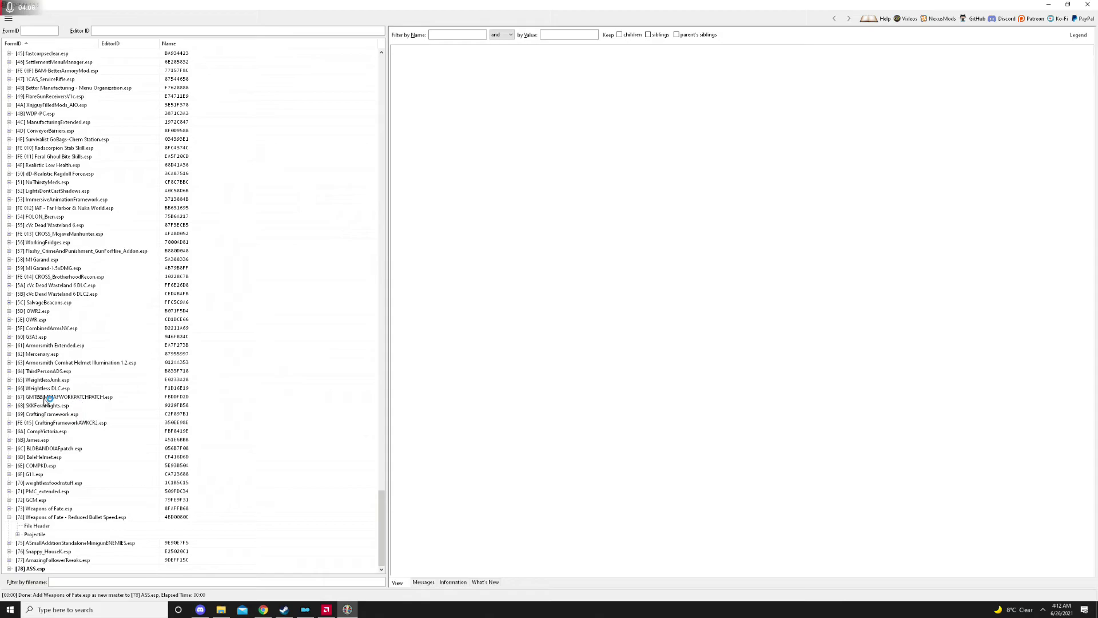